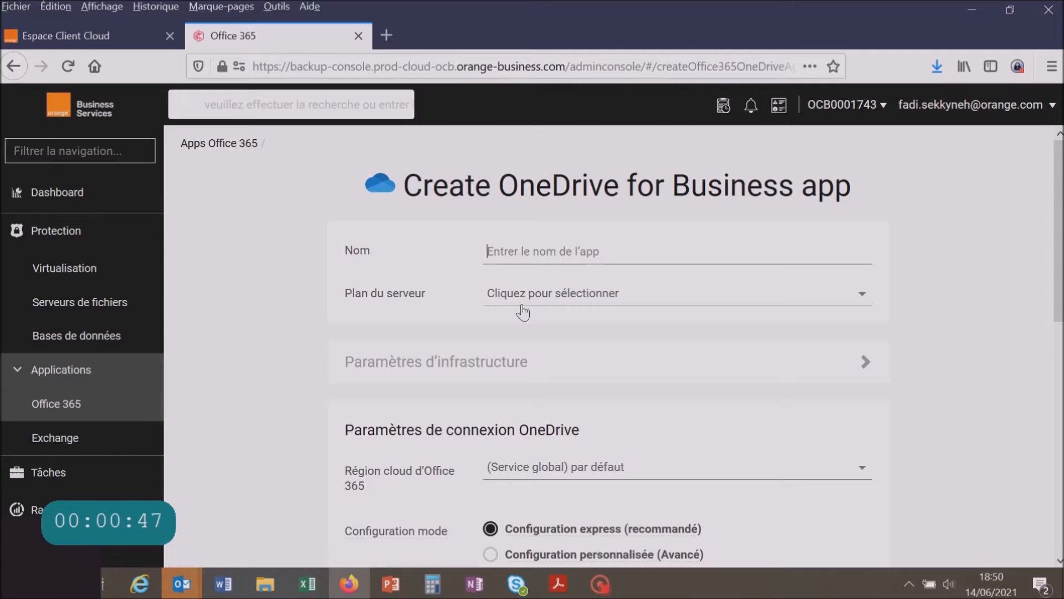
Step: Name the OneDrive for Business app TutorielOnedriveFab and assign it the FE-UNIVERSAL-O365-Server-PLan server plan
text(TutorielOnedriveFab)
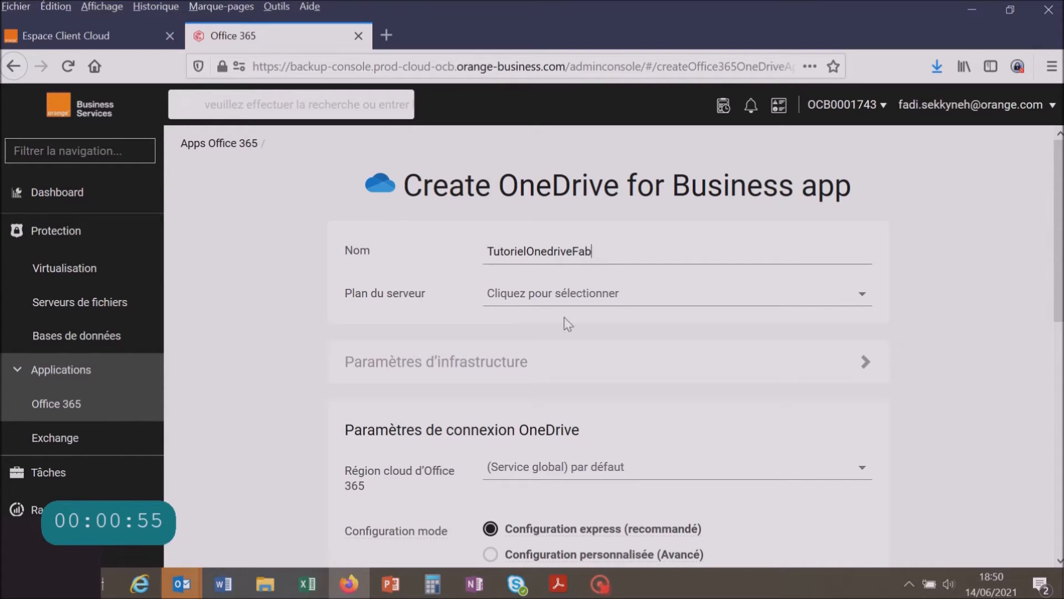
click(864, 300)
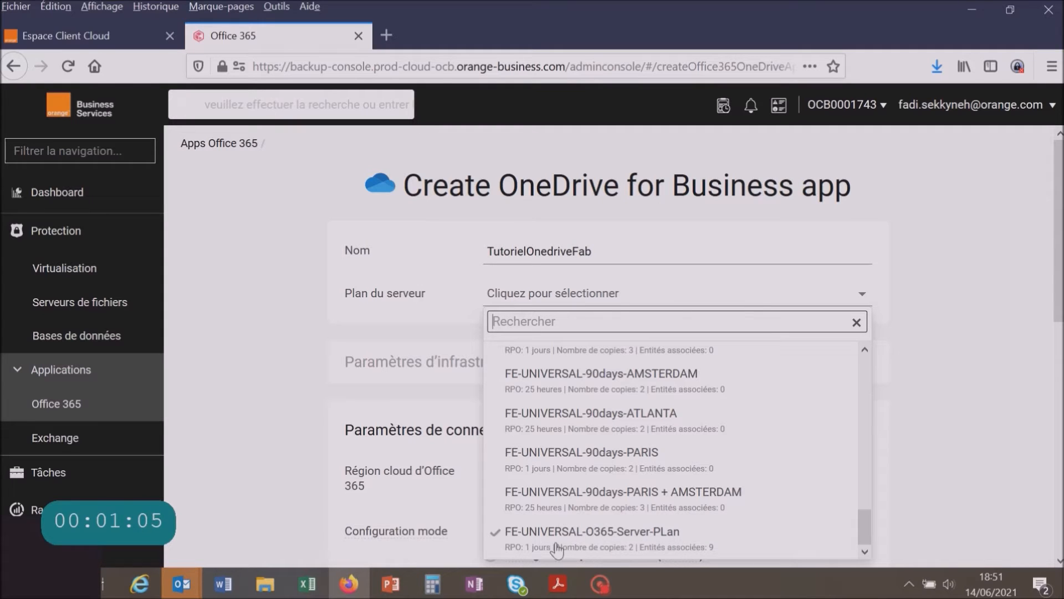
click(638, 540)
Step: Fill in the global administrator's e-mail with the saved Direction account and enter the account password for the express configuration
scroll(309, 316, down, 3)
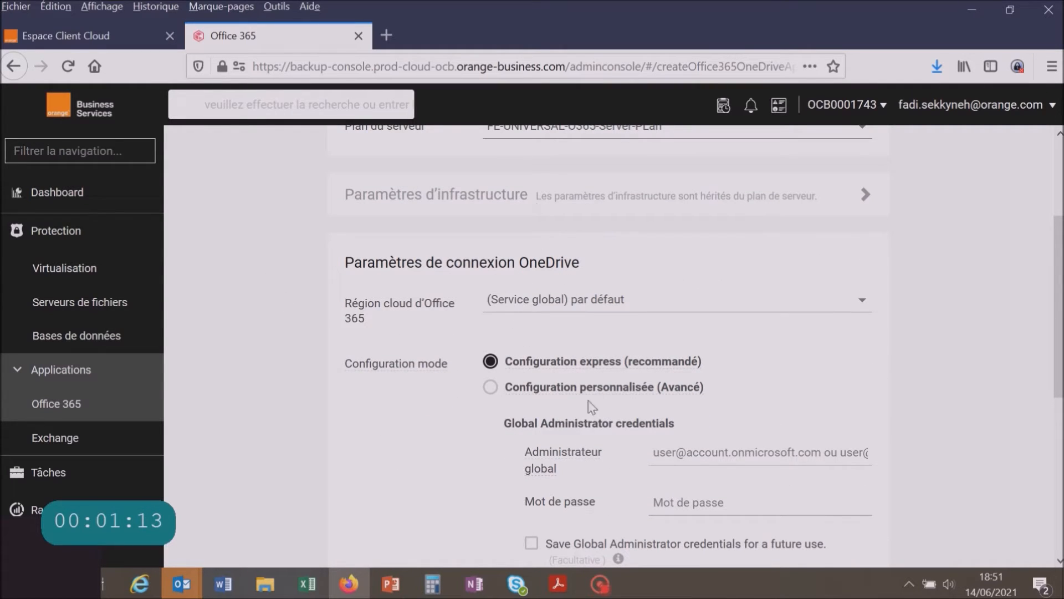
scroll(608, 399, down, 3)
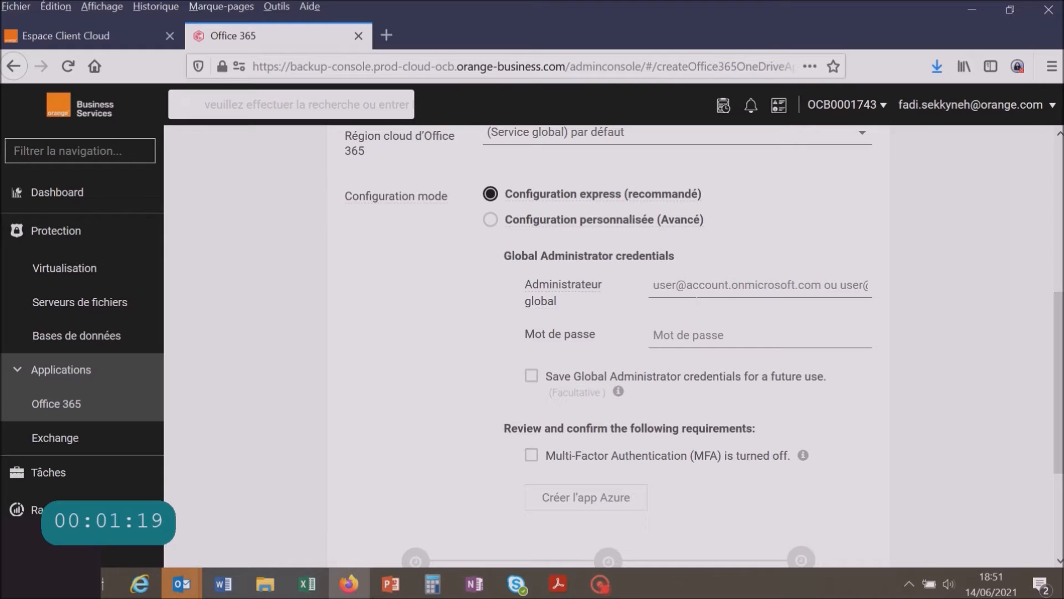
click(693, 287)
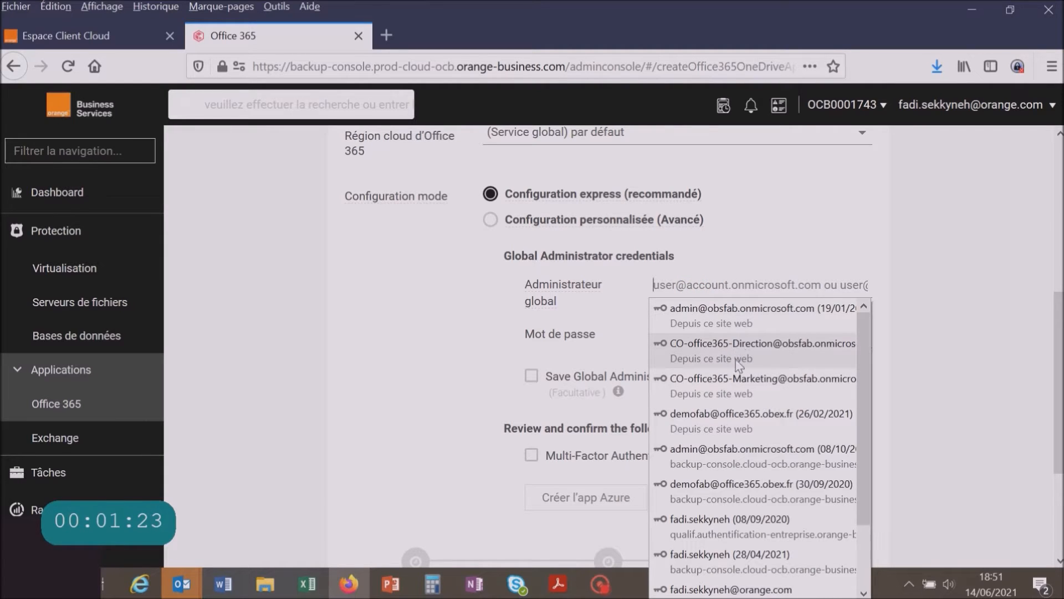
click(752, 348)
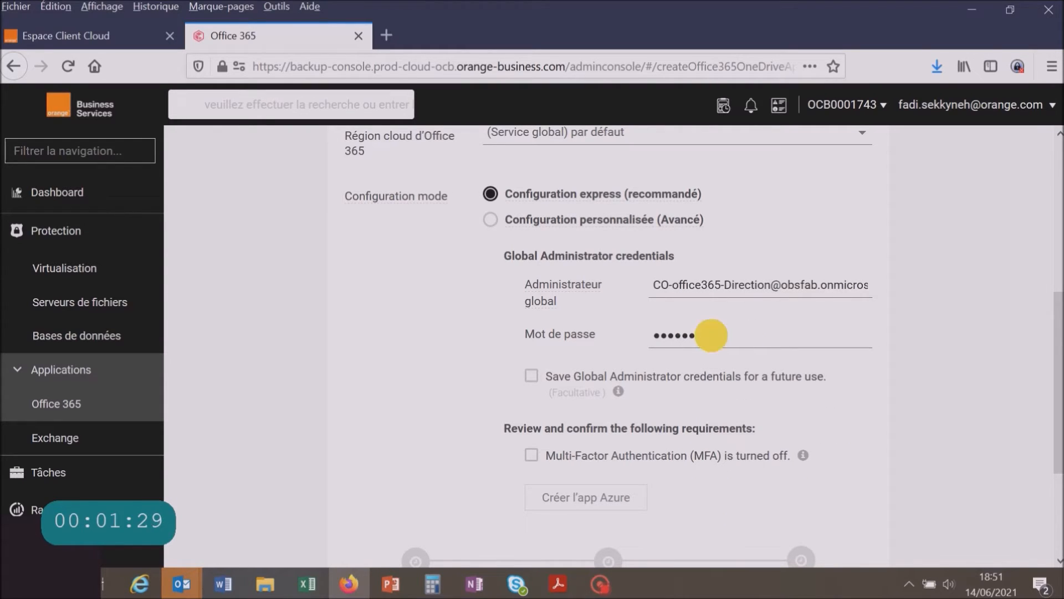
drag(708, 339, 623, 335)
text(••)
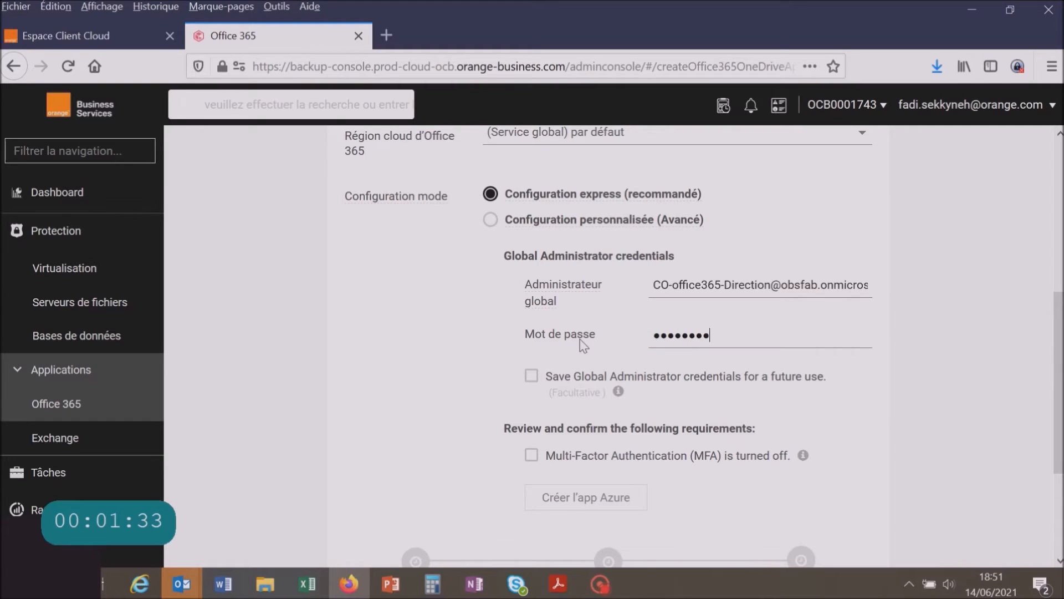
Step: Enable saving the administrator credentials, confirm that Multi-Factor Authentication is turned off, and create the Azure app
click(532, 376)
click(532, 456)
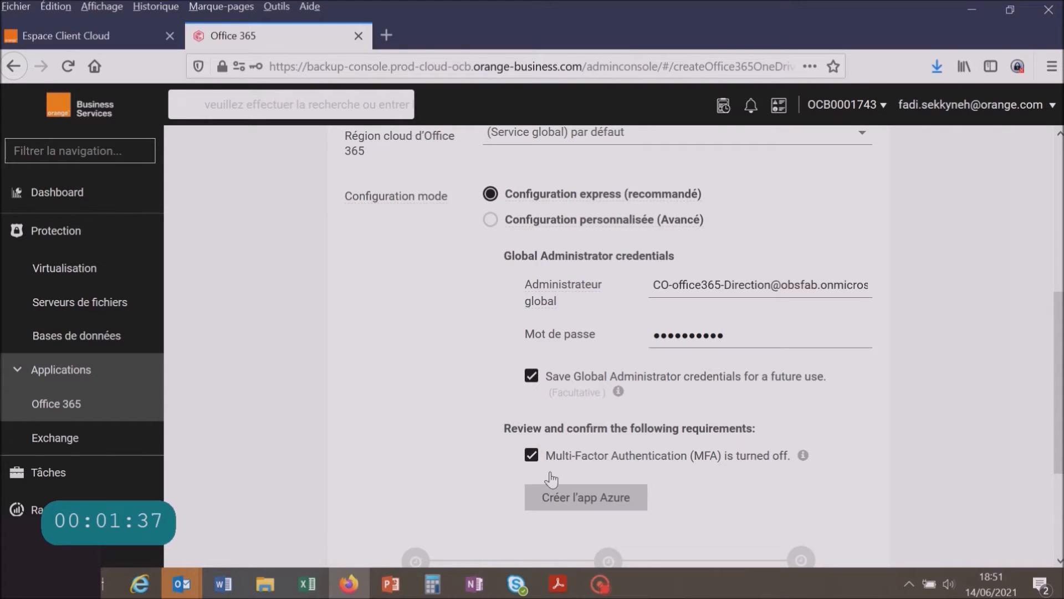
click(586, 502)
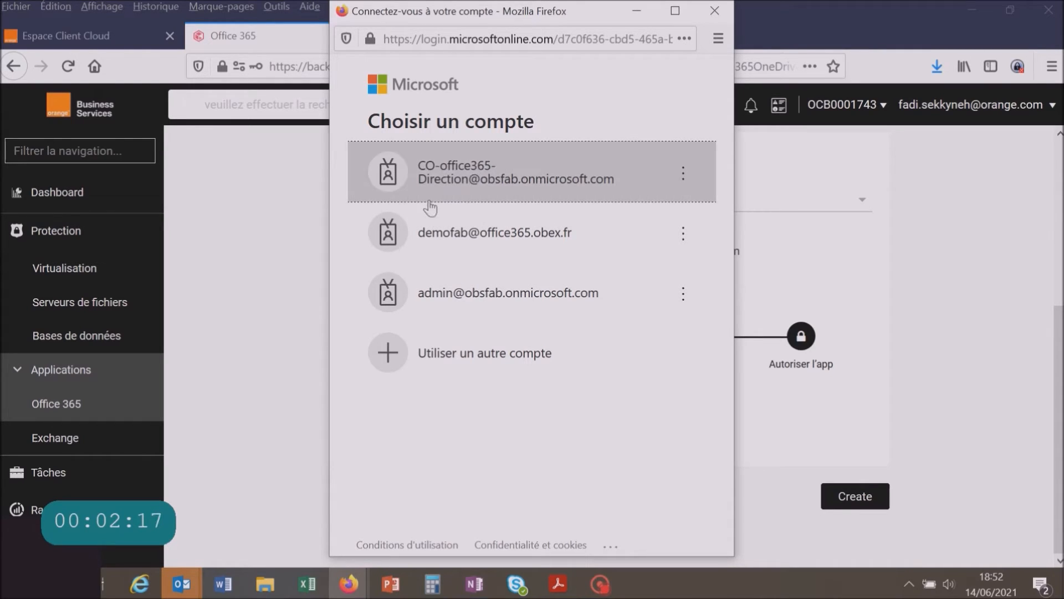
Step: Sign in to Microsoft with the Direction administrator account, filling in its saved account password
click(464, 173)
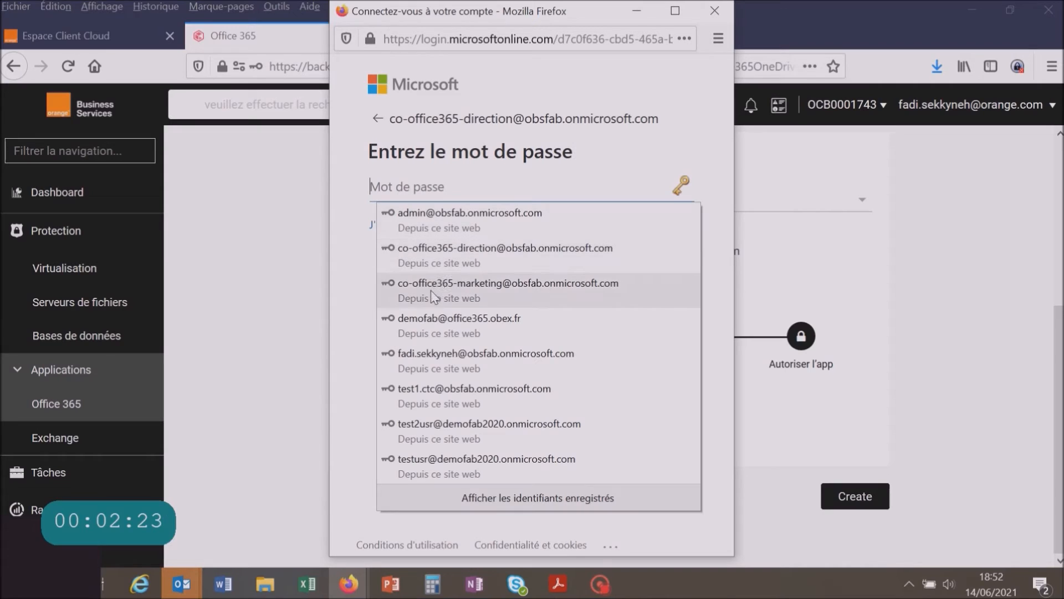
click(445, 252)
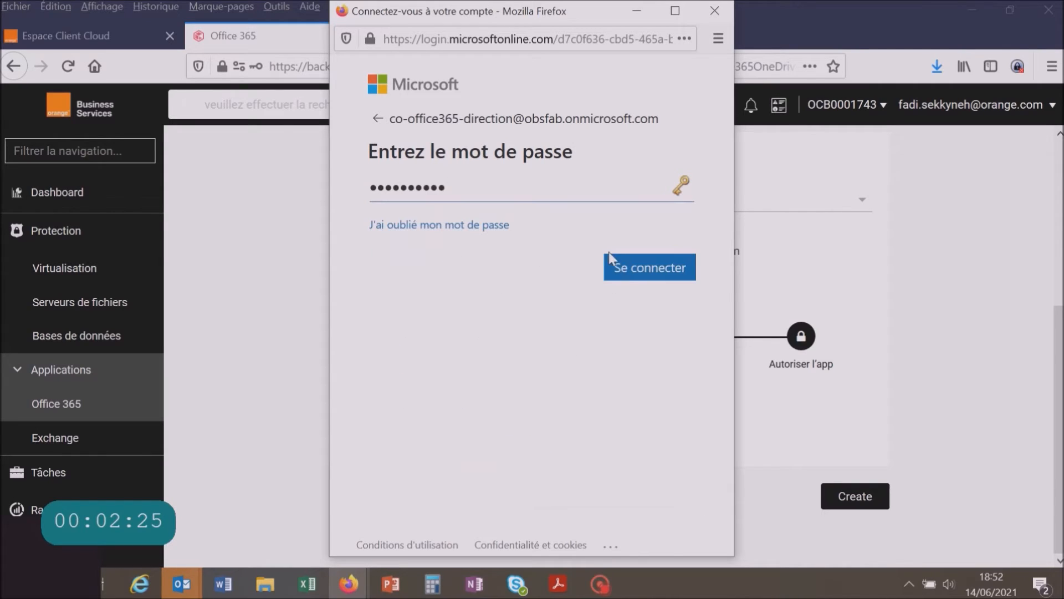
click(650, 272)
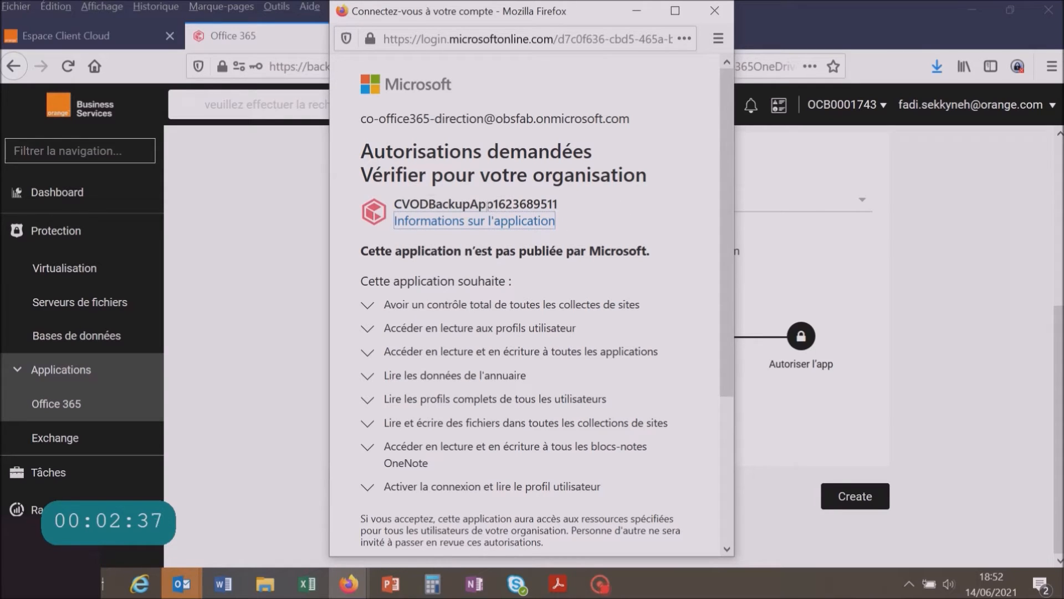
Step: Accept the permissions requested by the Azure backup app for the organisation and create the OneDrive app
scroll(426, 268, down, 5)
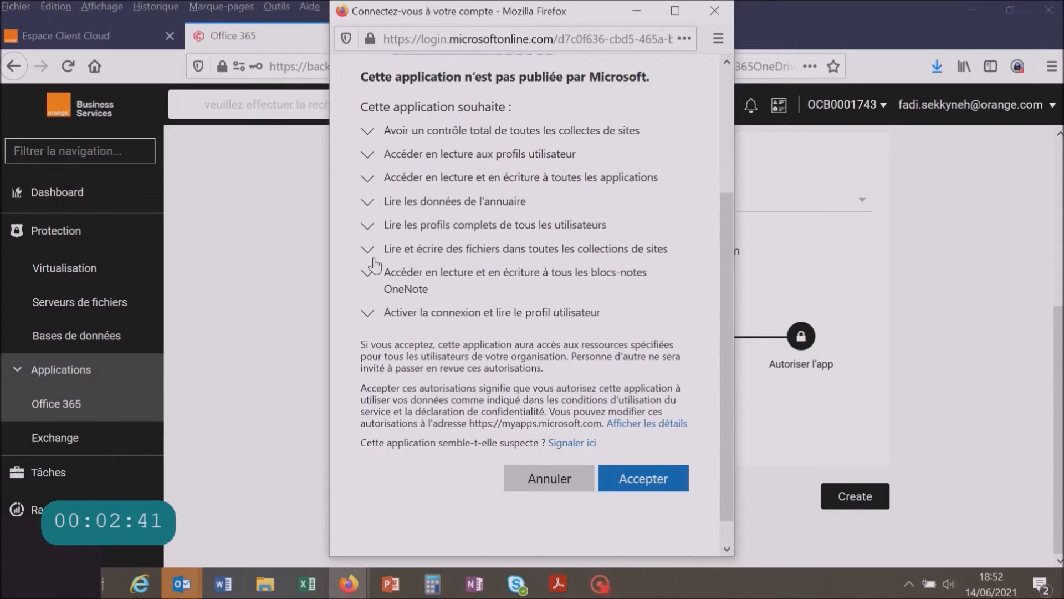
click(641, 480)
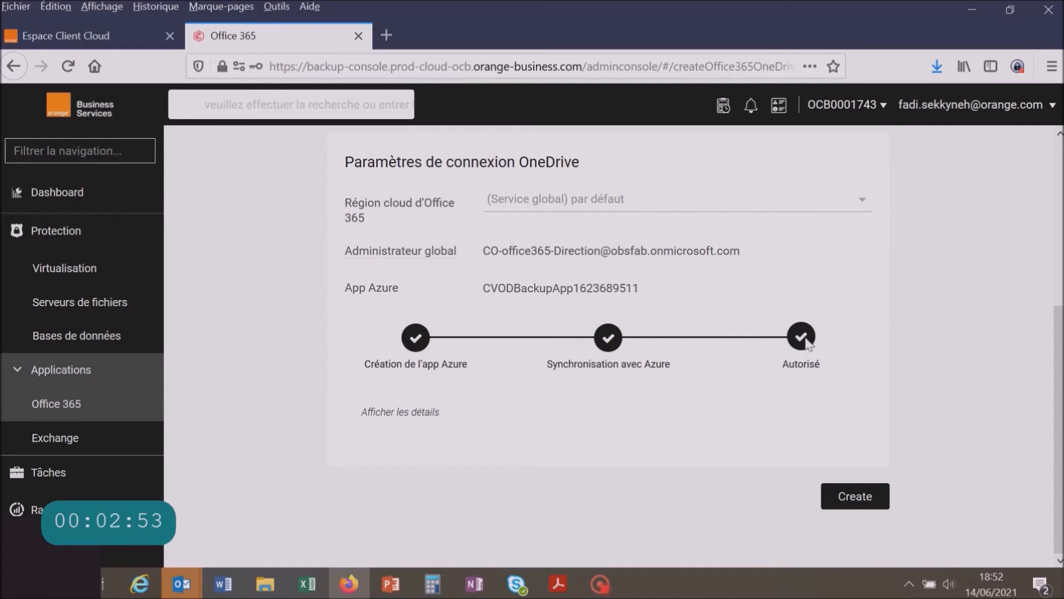
click(853, 497)
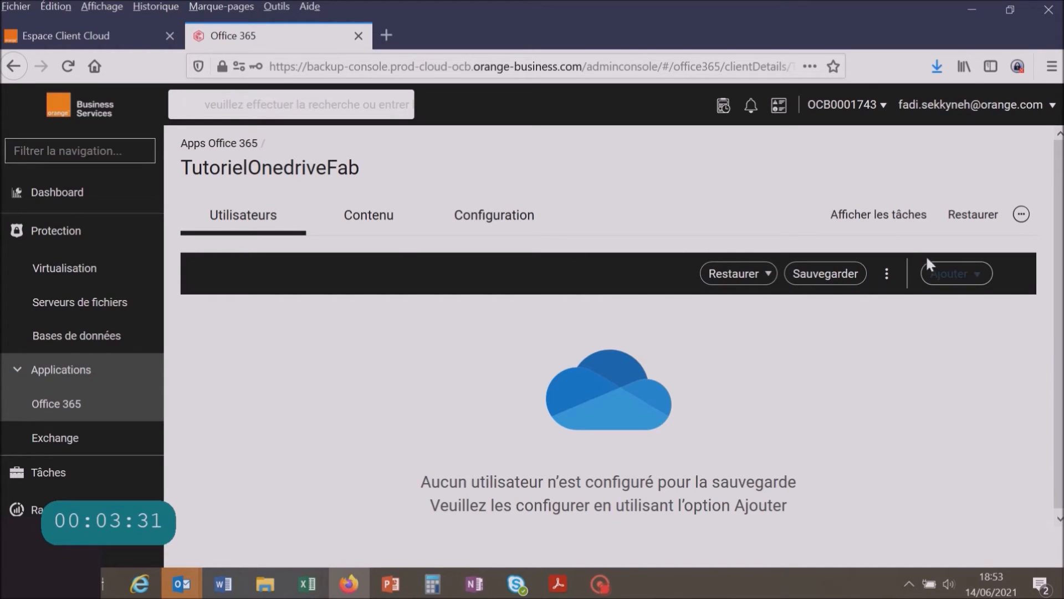
Step: Add the OneDrive users Test1, Test2 and Test3 to the backup app with the FE-UNIVERSAL-O365-90days-PARIS plan
click(952, 277)
click(849, 309)
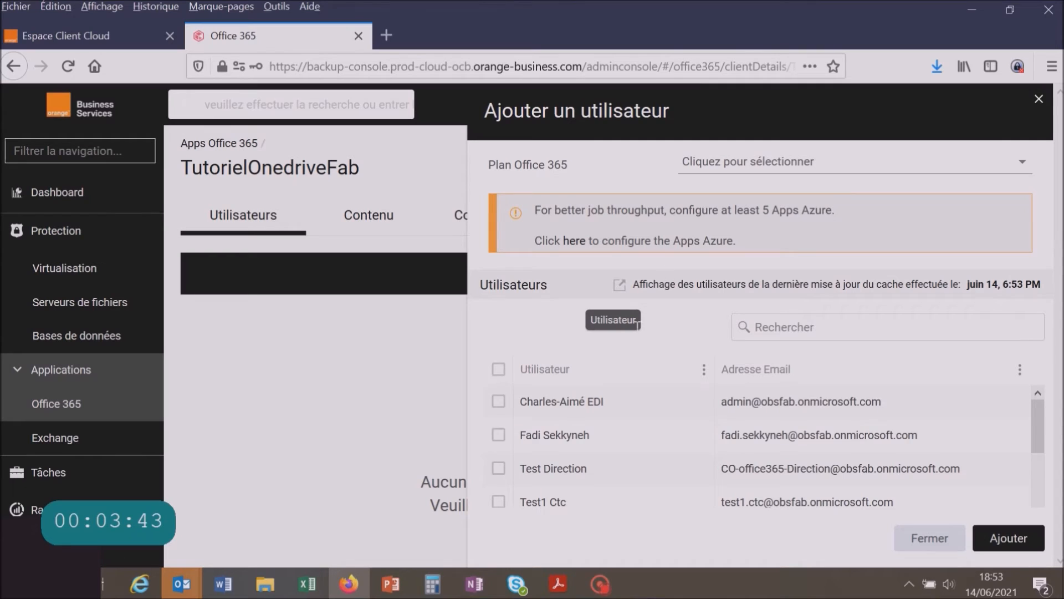
scroll(535, 452, down, 3)
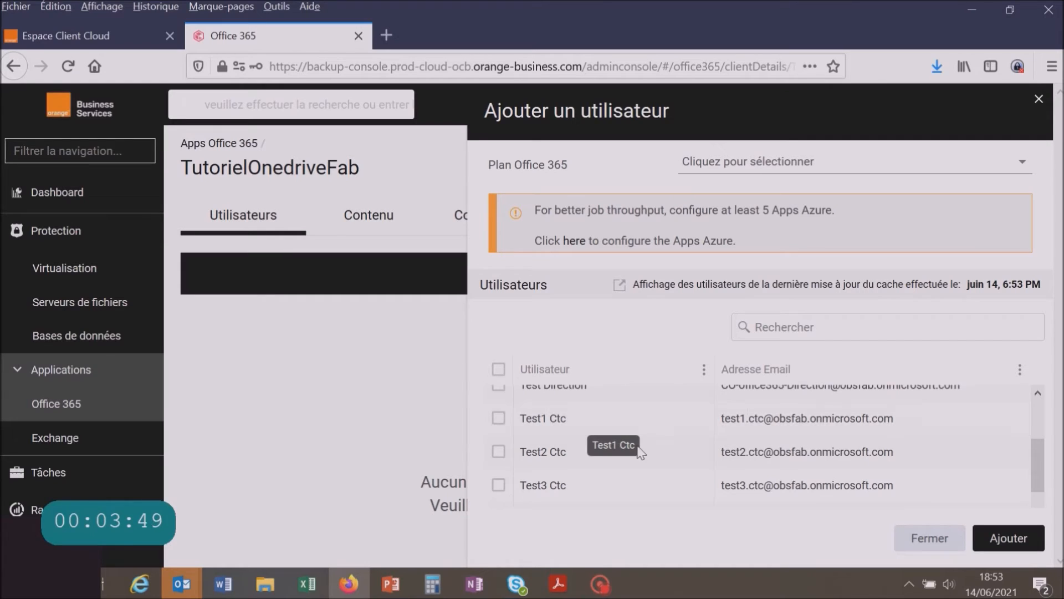
scroll(551, 469, up, 4)
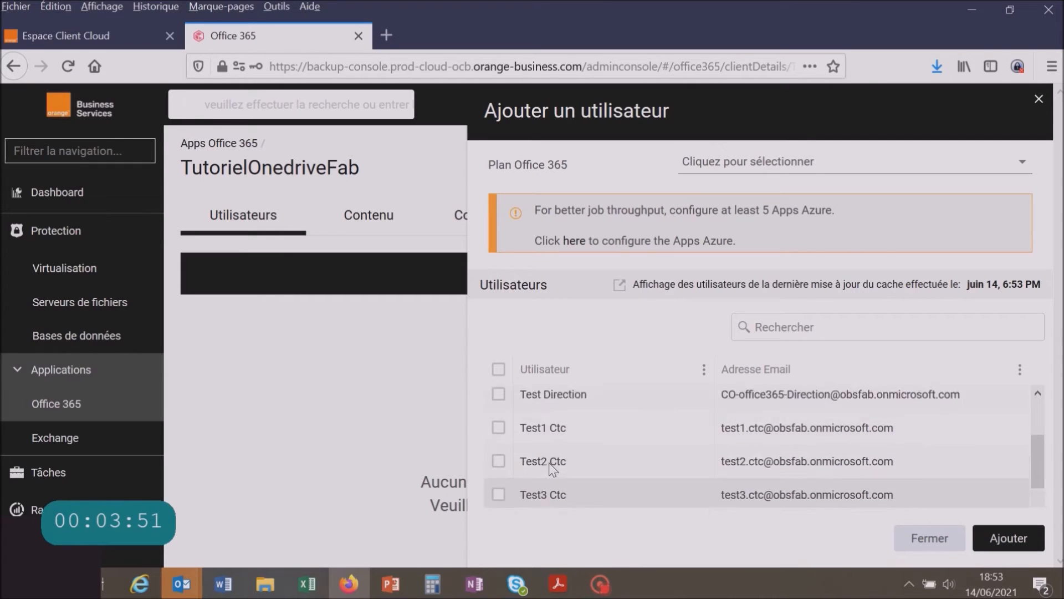
scroll(494, 432, down, 3)
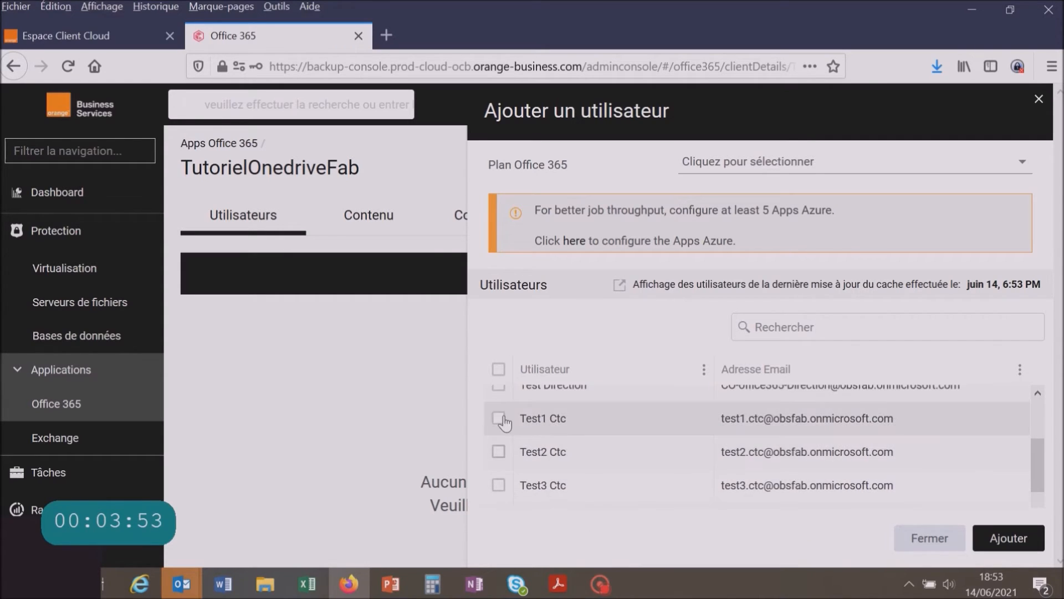
click(499, 419)
click(498, 452)
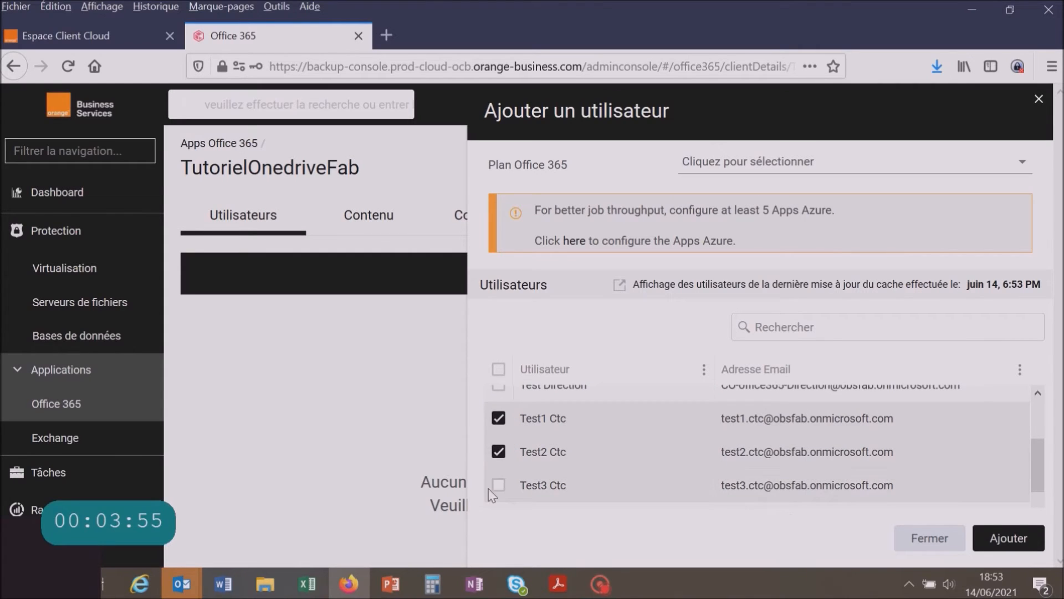
click(497, 487)
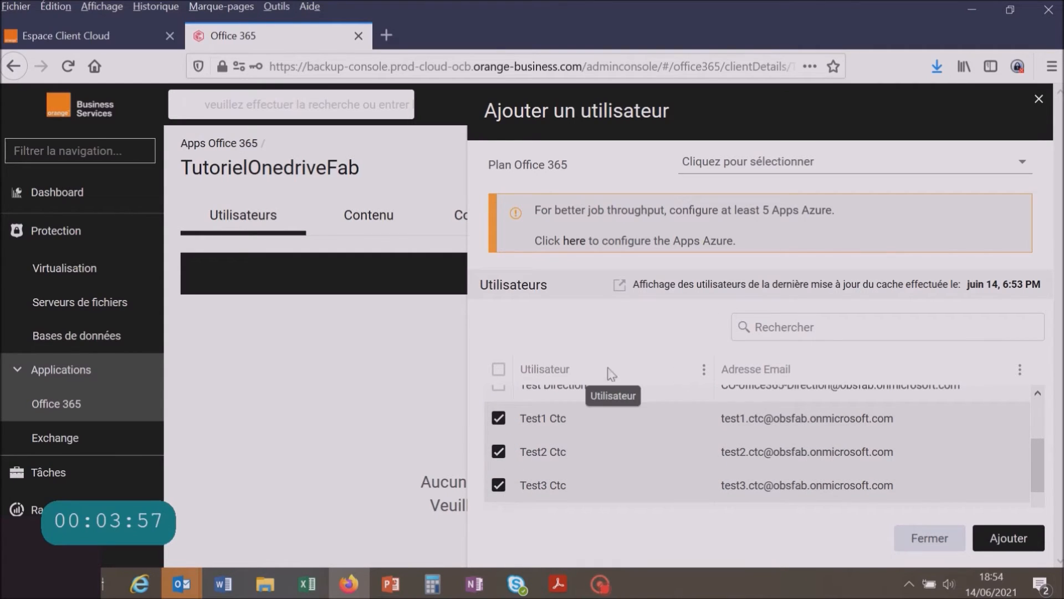
click(1023, 162)
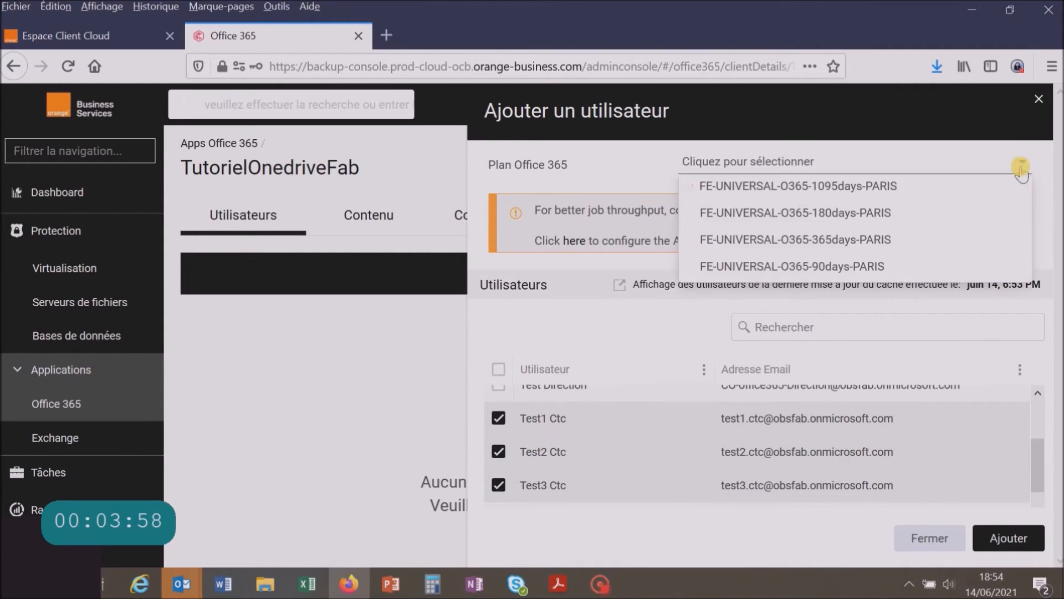
click(780, 267)
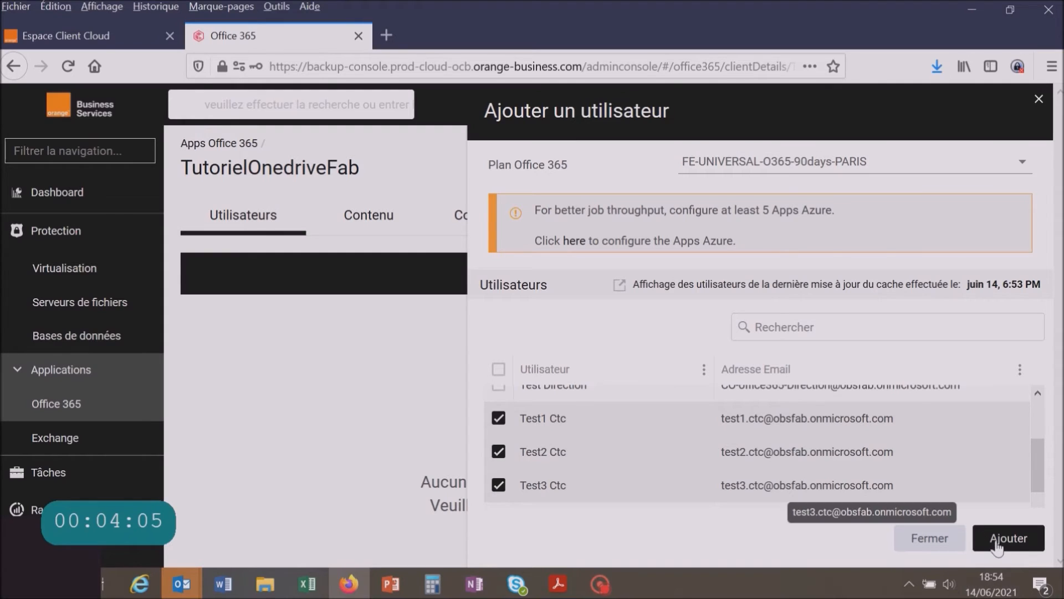
click(949, 539)
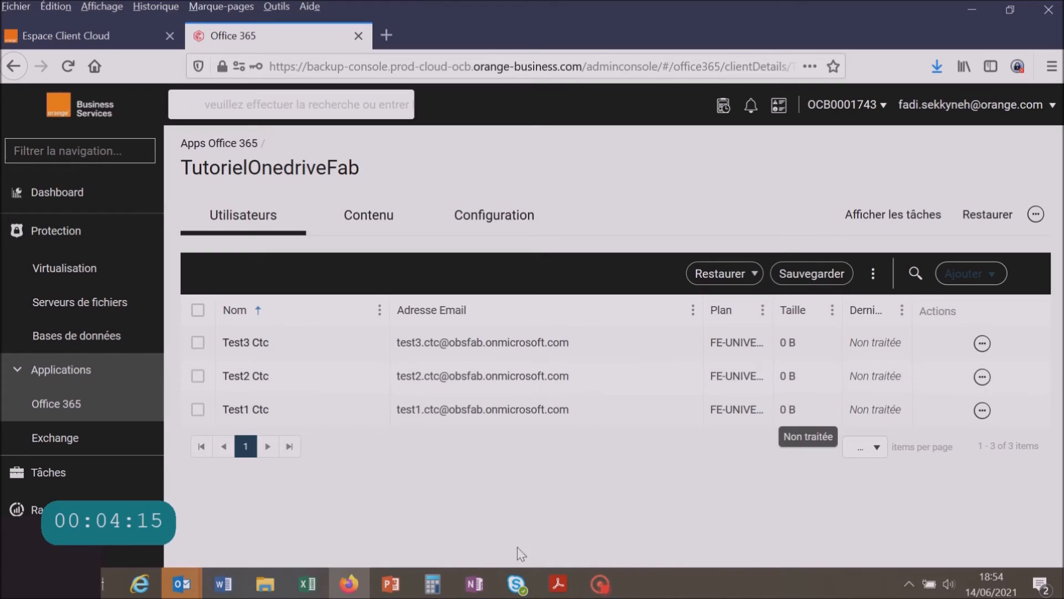
Step: Add the OneDrive user Test4 to the backup app with the FE-UNIVERSAL-O365-180days-PARIS plan
click(965, 274)
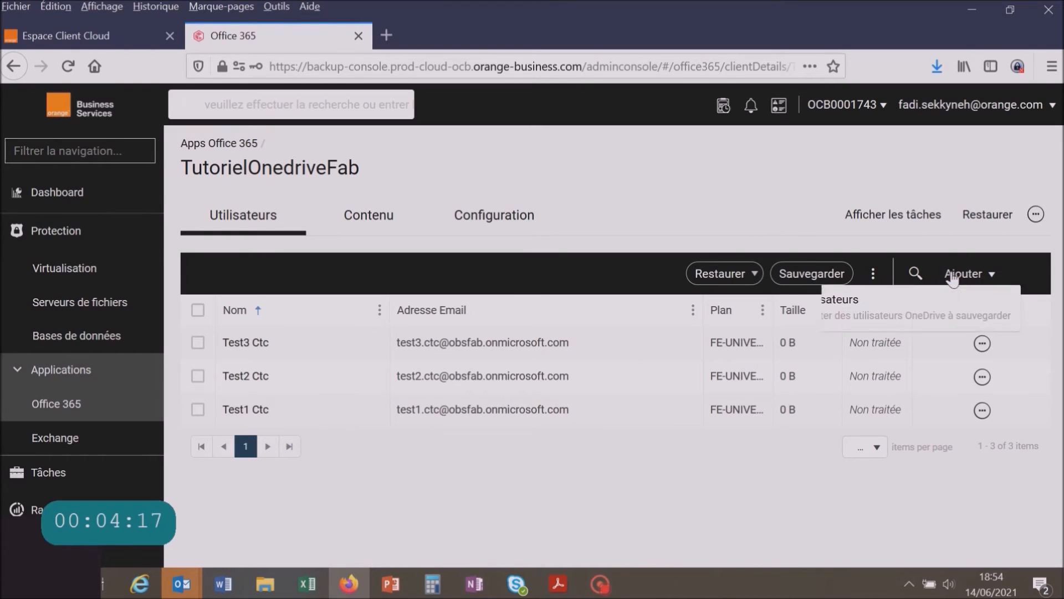
click(828, 312)
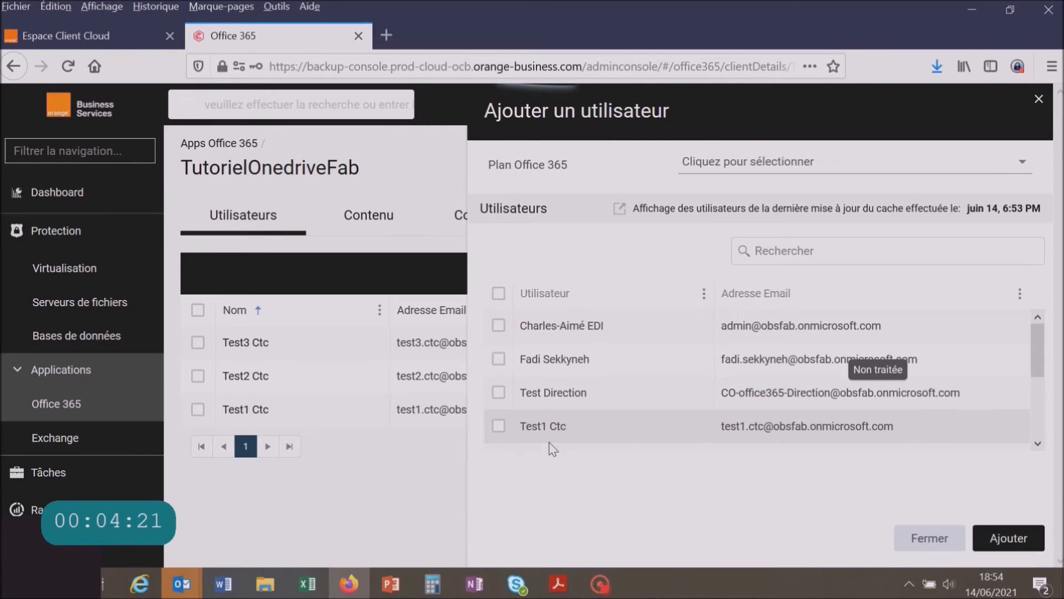
scroll(557, 466, down, 3)
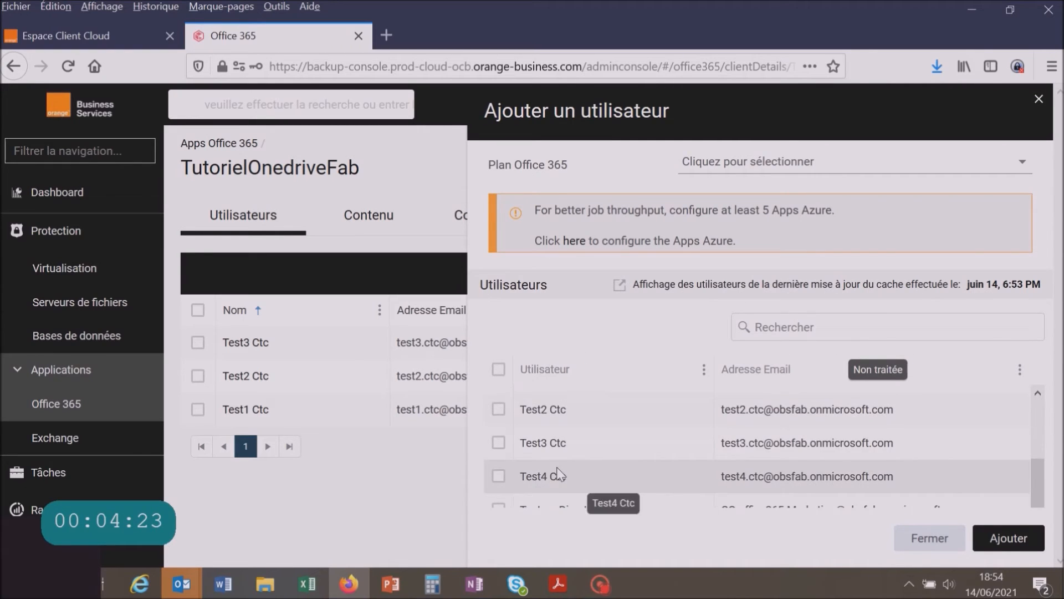
scroll(557, 467, up, 2)
scroll(548, 469, down, 3)
scroll(596, 467, up, 4)
scroll(583, 449, down, 4)
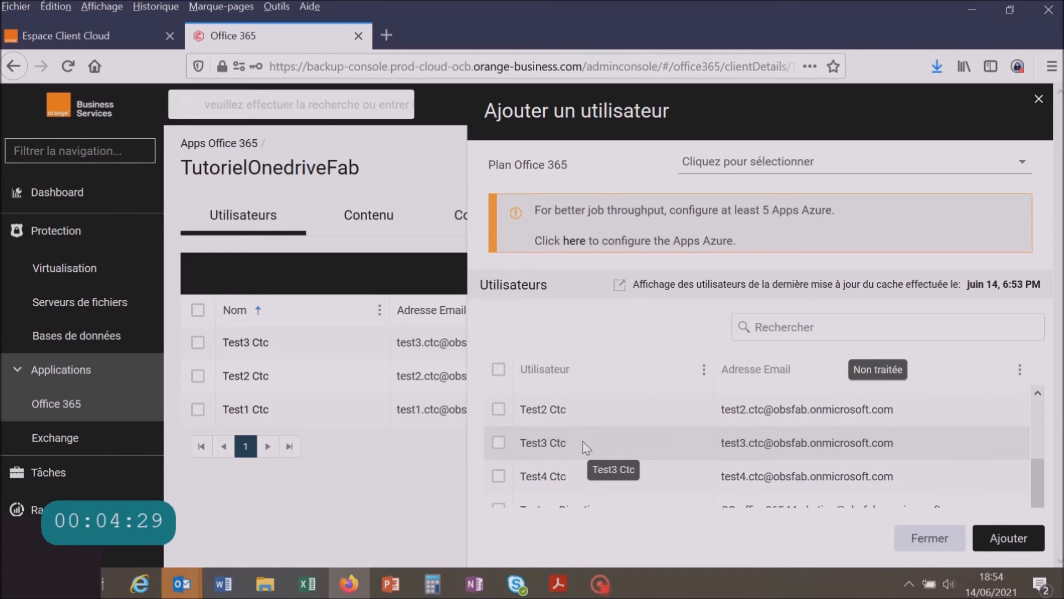
click(499, 480)
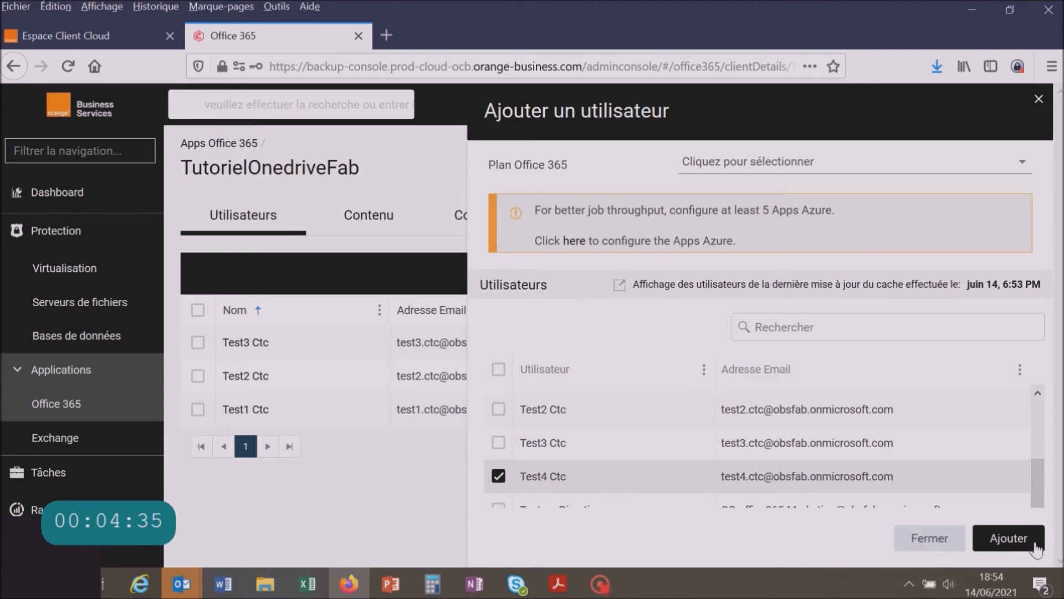
click(1008, 538)
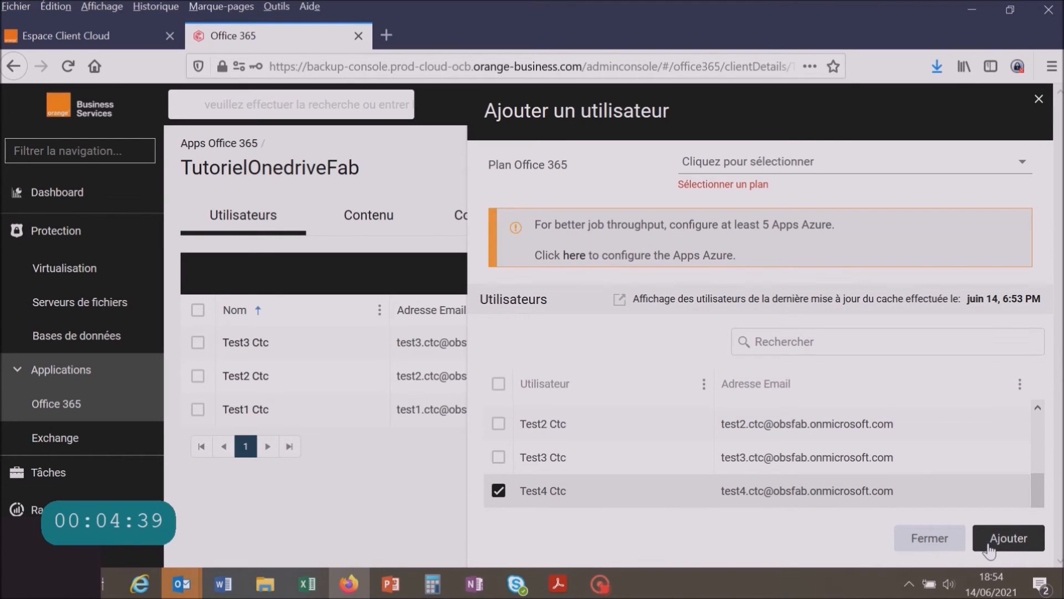
click(1023, 166)
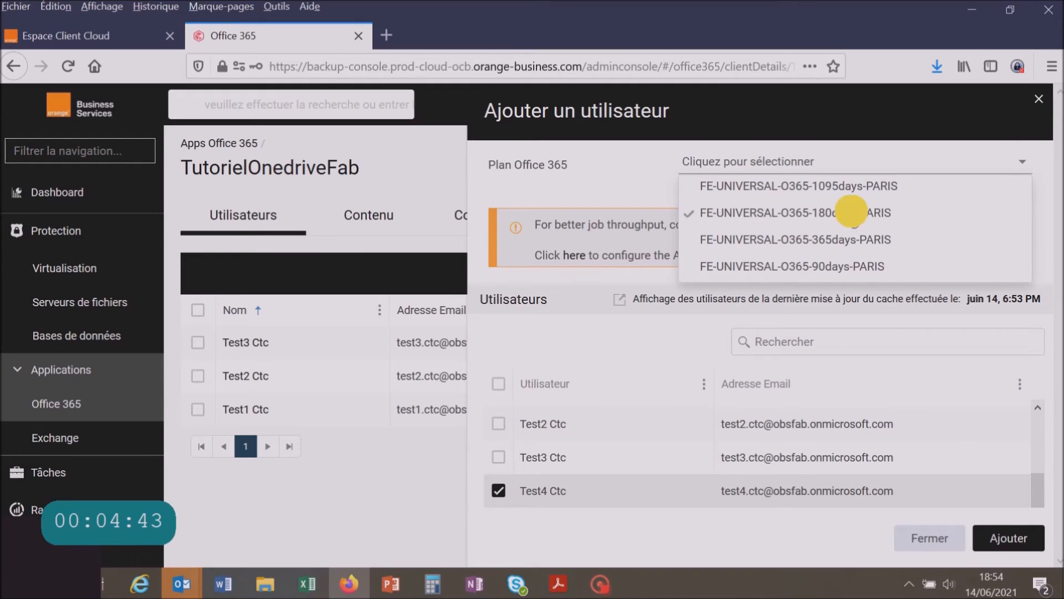
click(852, 216)
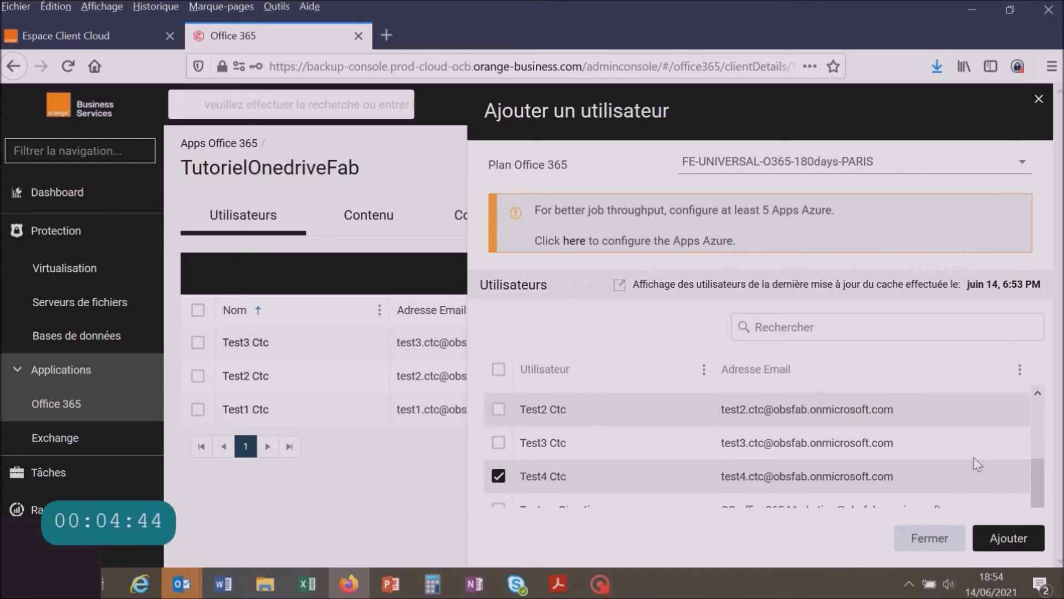
click(1007, 538)
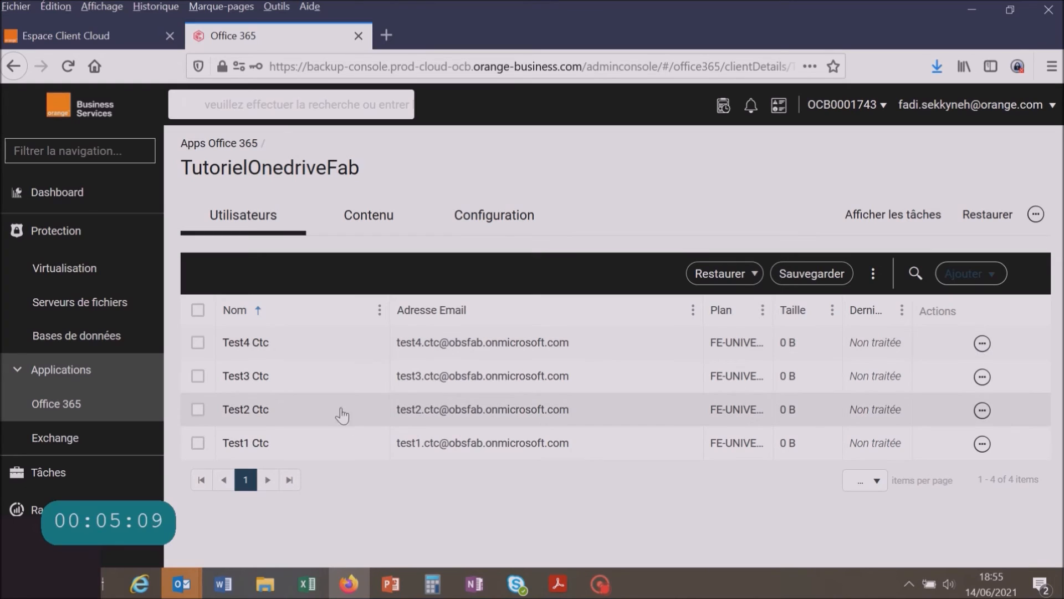
Step: Select the users Test4 and Test3 in the TutorielOnedriveFab user list and view the restore options available for them
click(198, 309)
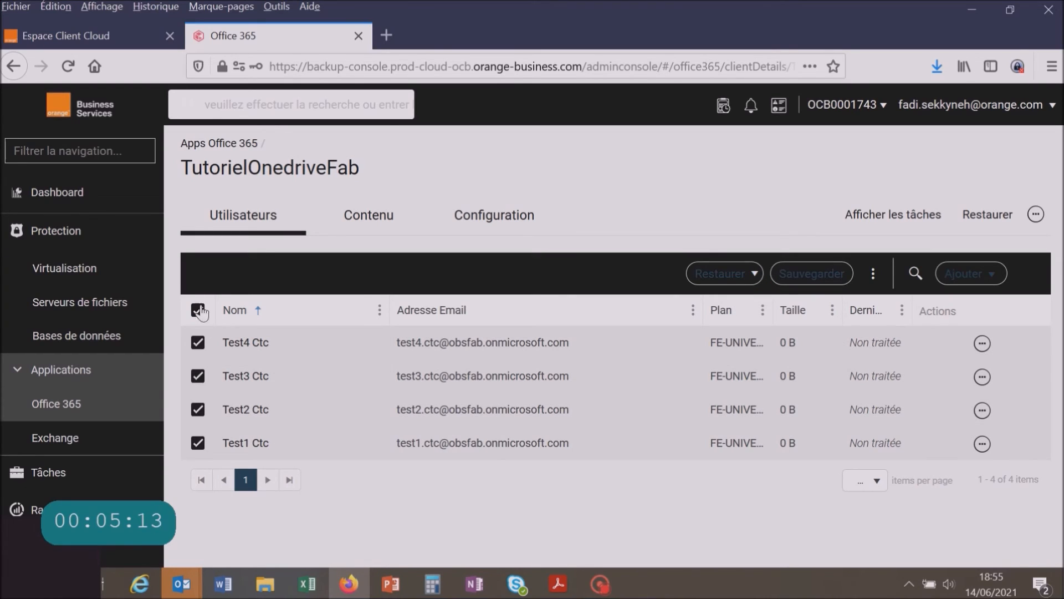
click(199, 309)
click(198, 342)
click(199, 376)
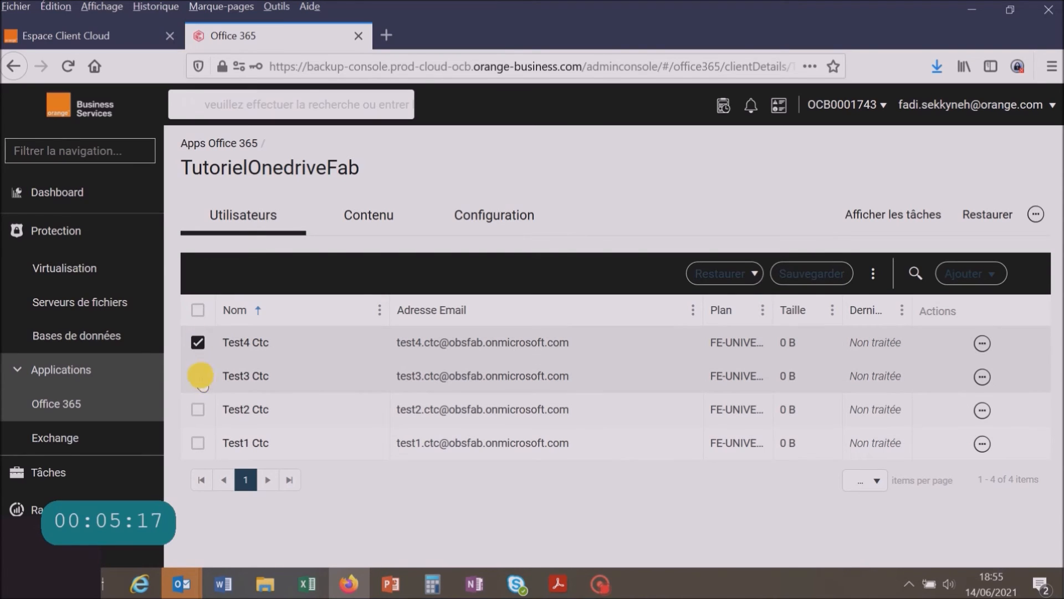
click(735, 277)
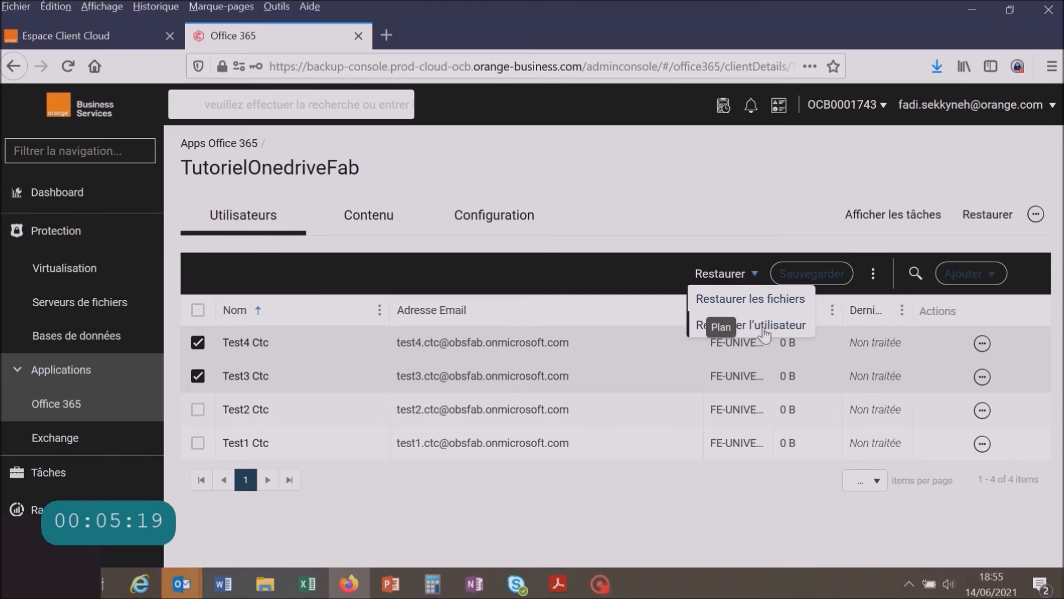
Step: Leave only Test3 selected and send a backup job for that user, confirming the submission
click(198, 342)
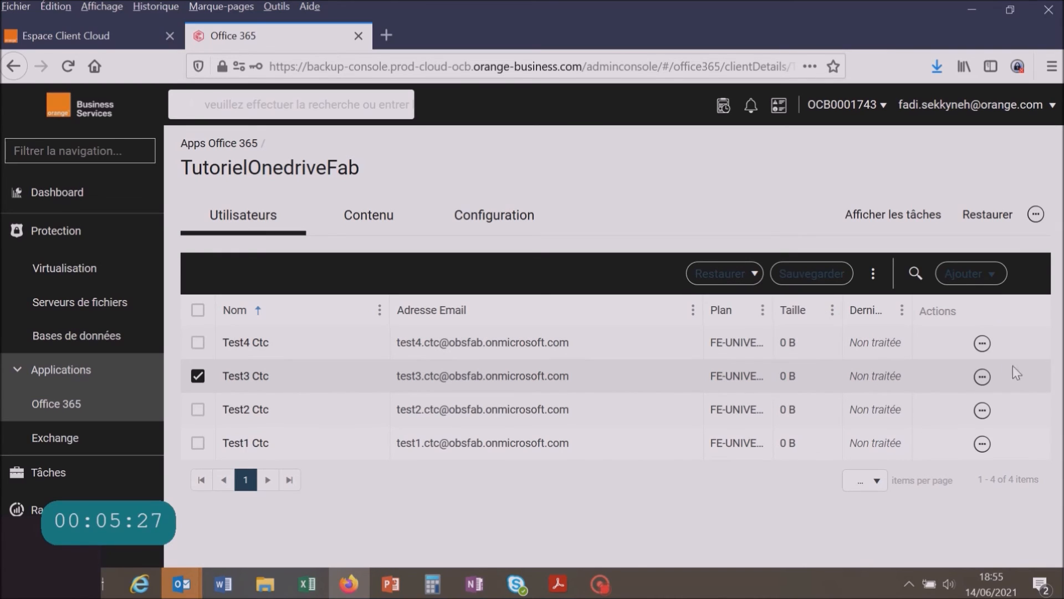
click(981, 376)
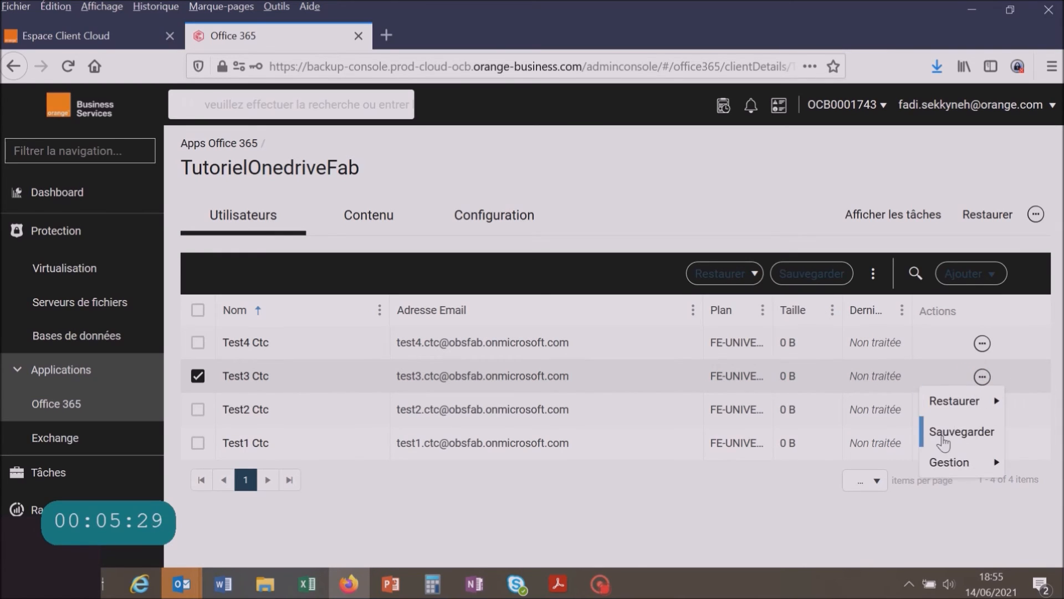
click(955, 438)
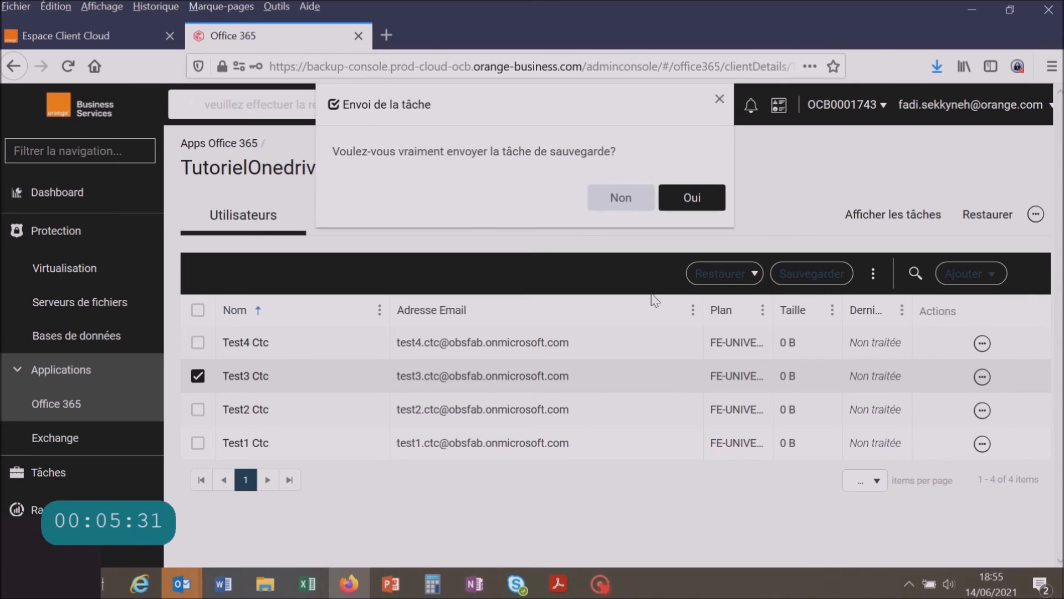
click(697, 198)
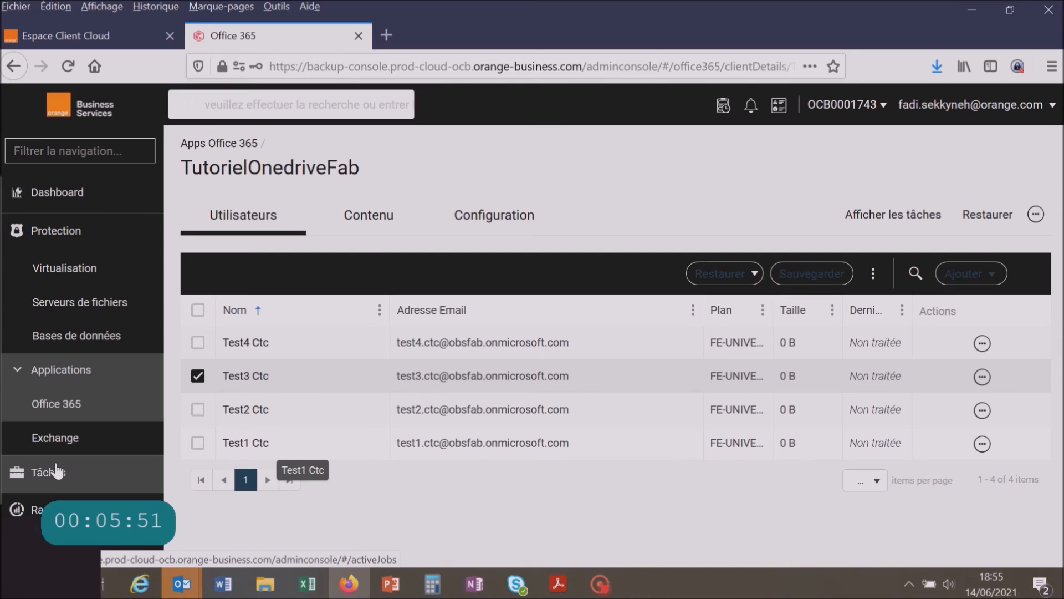
Step: Check the backup job's progress in the active tasks and return to the list of Office 365 apps
click(46, 472)
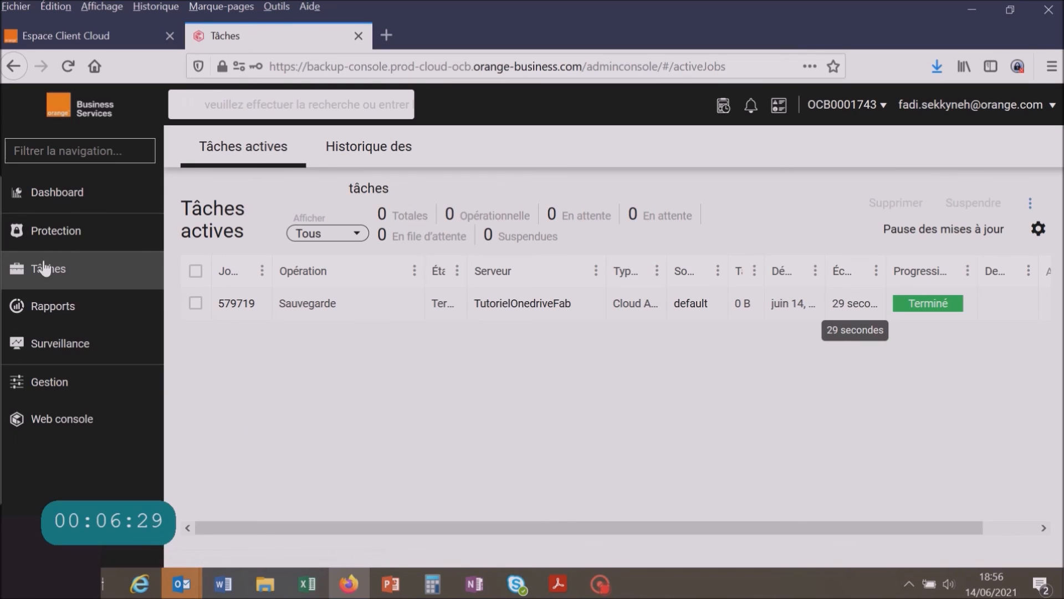
click(49, 234)
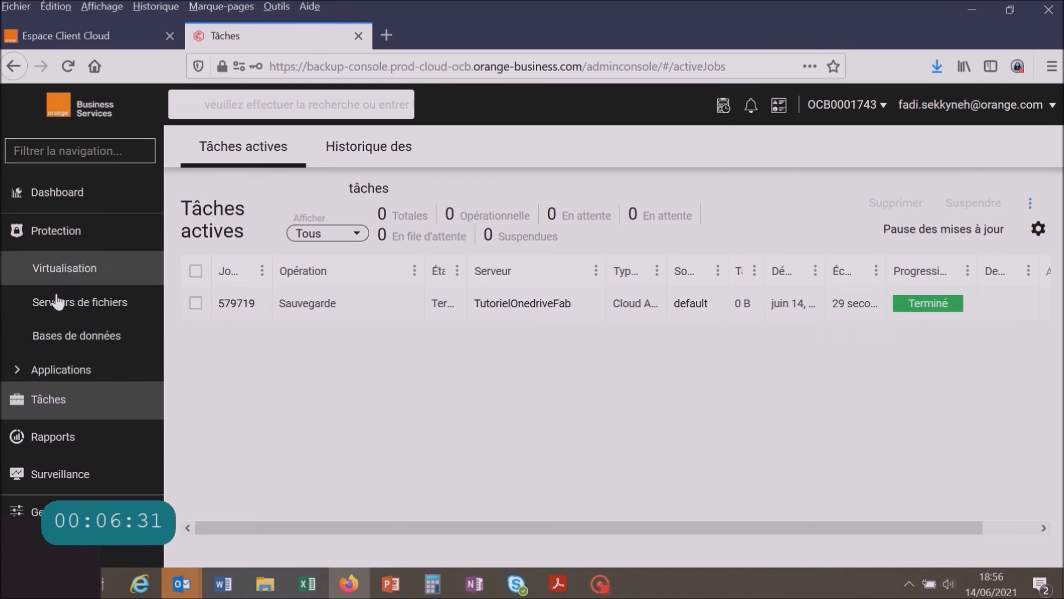
click(19, 372)
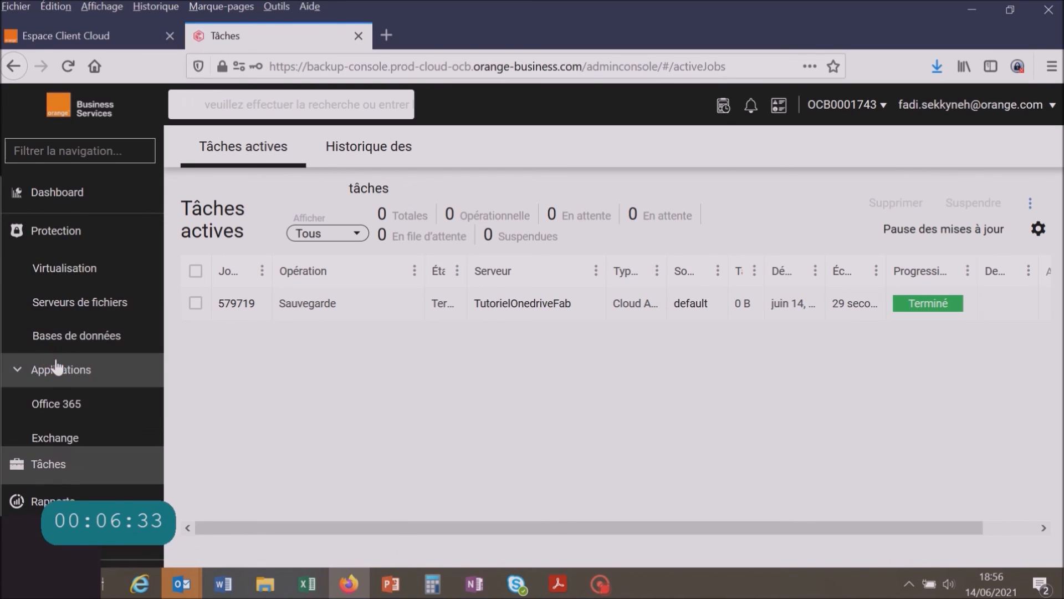
click(57, 414)
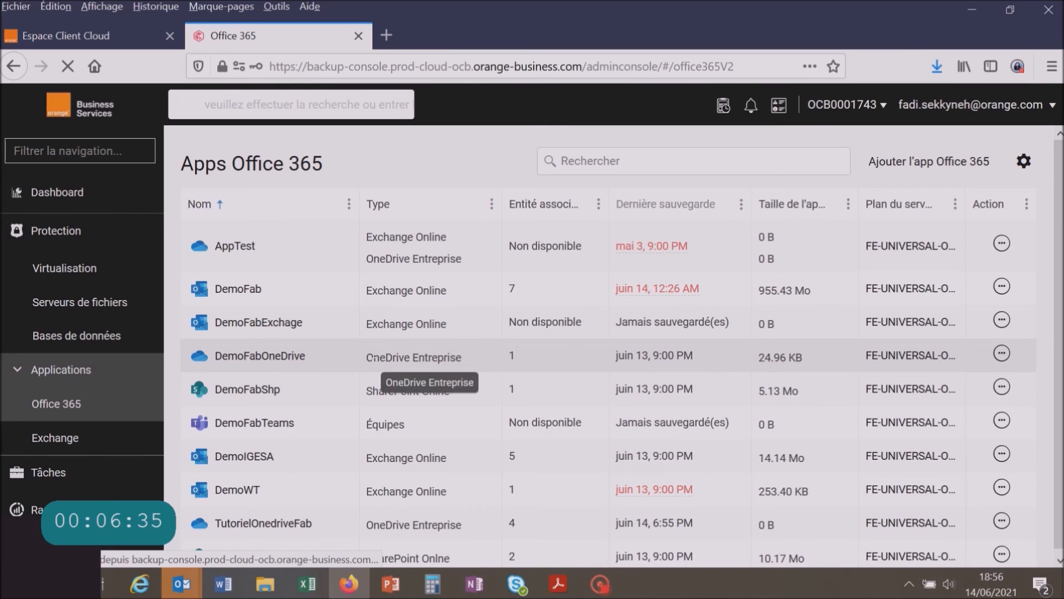